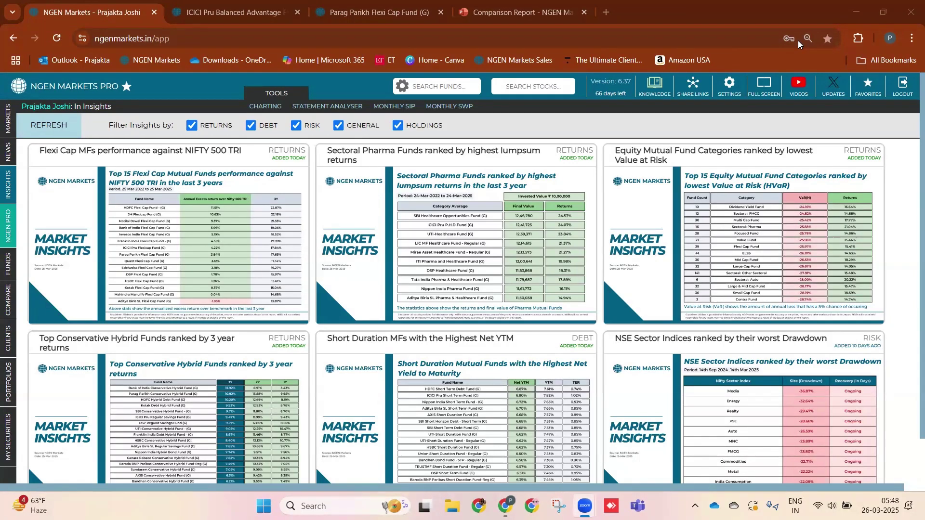
Open the Flexi Cap MFs versus NIFTY 500 TRI insight, try enlarging its logo, restore the smaller size and close the preview.
click(276, 187)
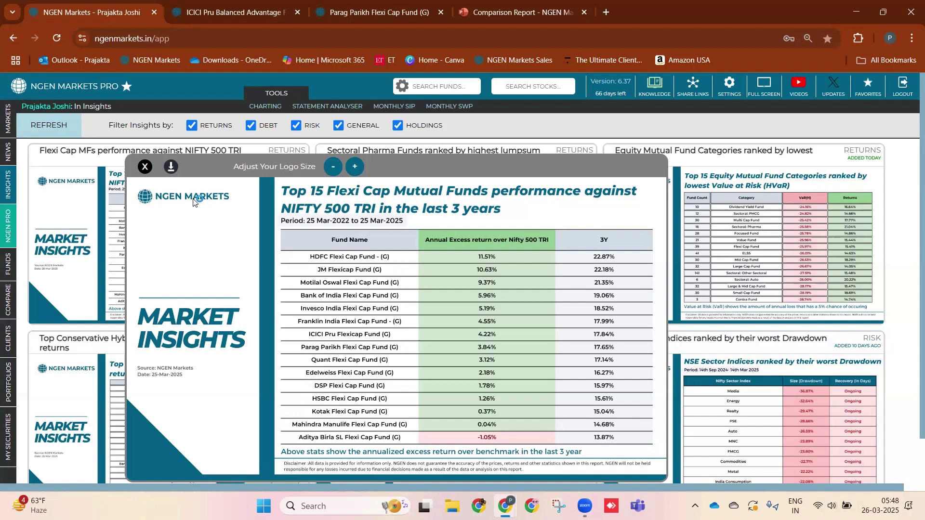
click(354, 168)
click(354, 167)
click(333, 167)
click(332, 167)
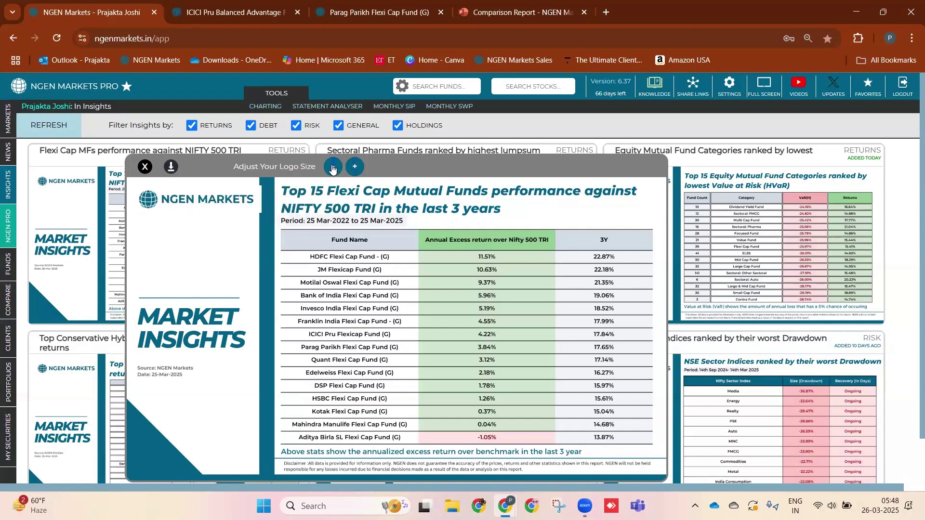
click(333, 167)
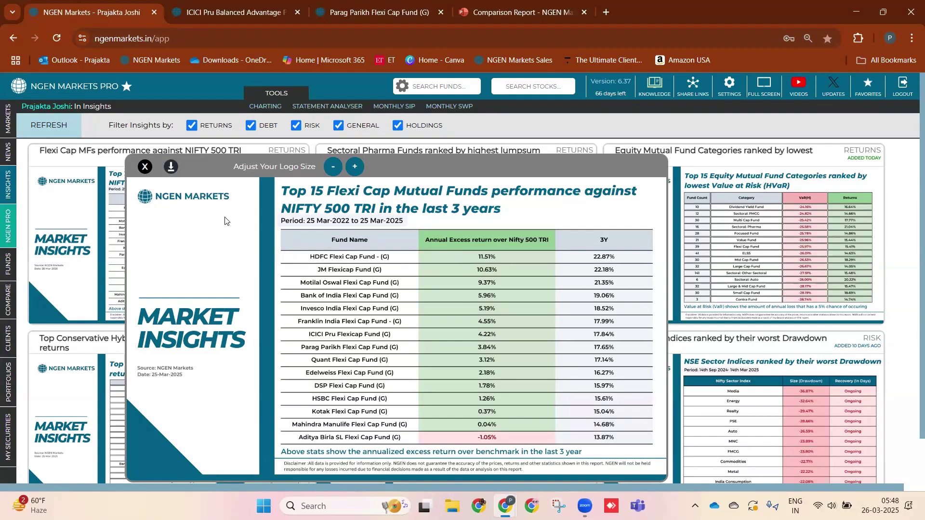
click(145, 166)
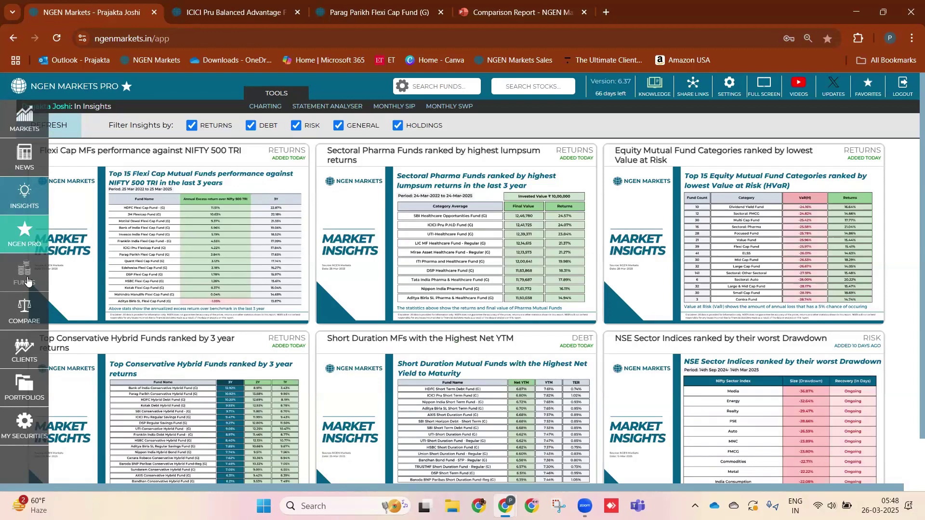
Show the AMC statistics in the funds section and deselect all asset classes.
click(28, 281)
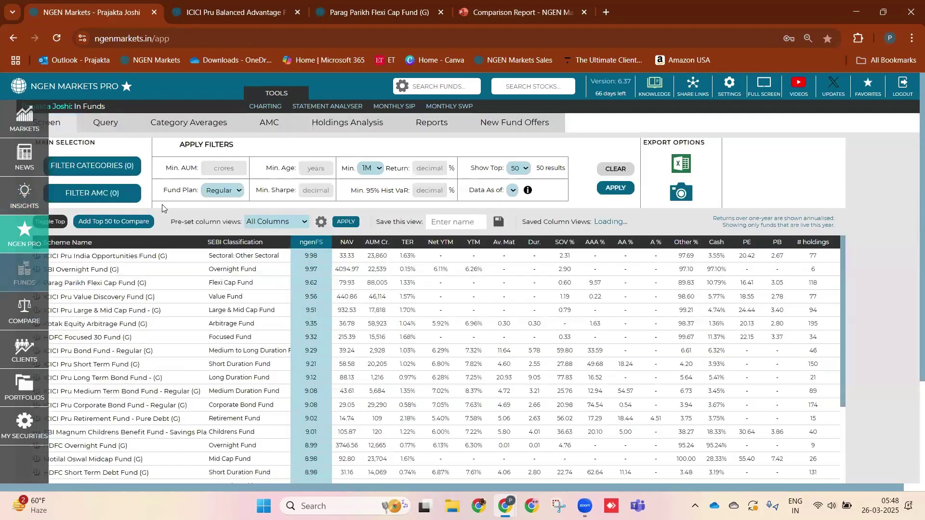
click(273, 125)
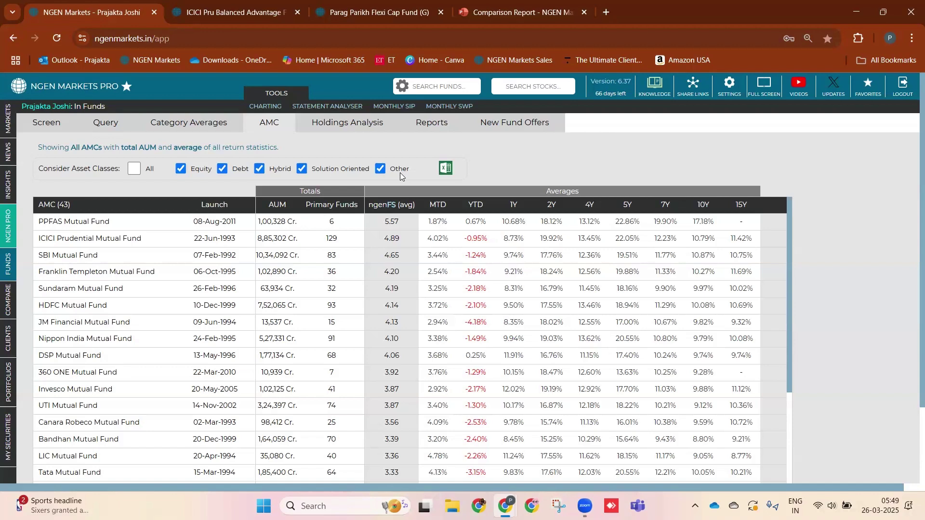
click(134, 170)
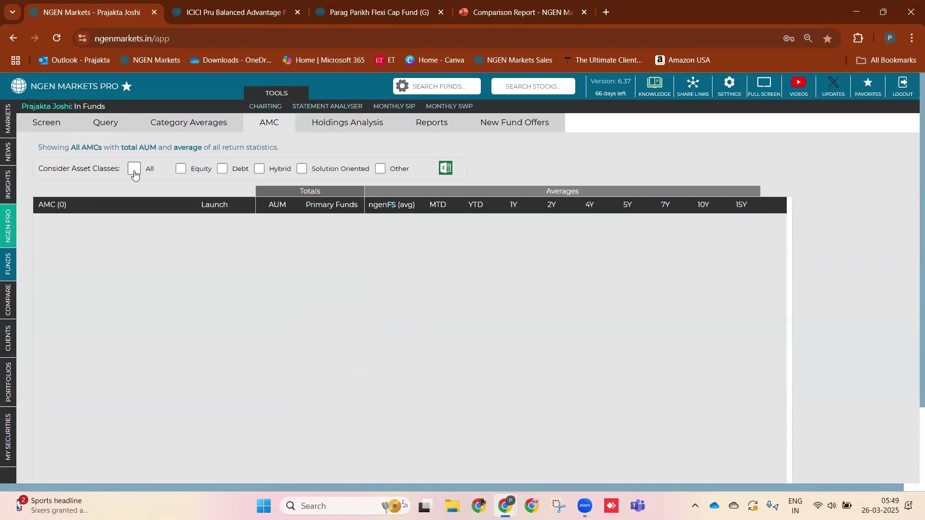
Open the securities comparison, toggle the fund score columns, and examine the relative statistics and holdings columns for the listed funds.
click(6, 308)
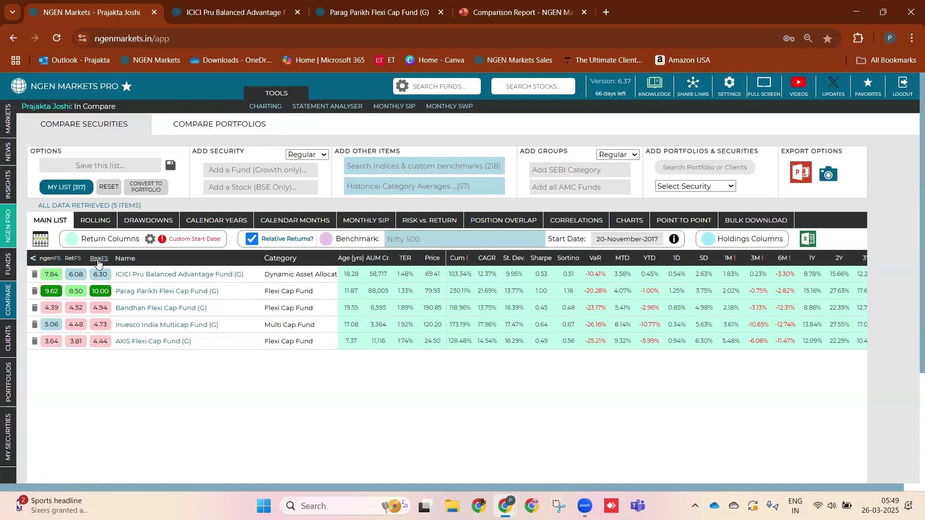
click(33, 259)
click(33, 261)
scroll(325, 419, down, 3)
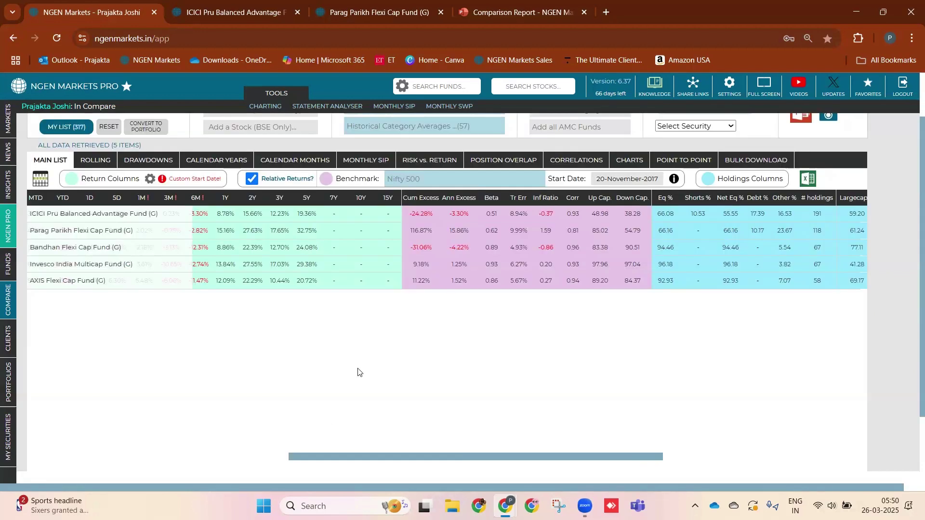
scroll(358, 372, up, 3)
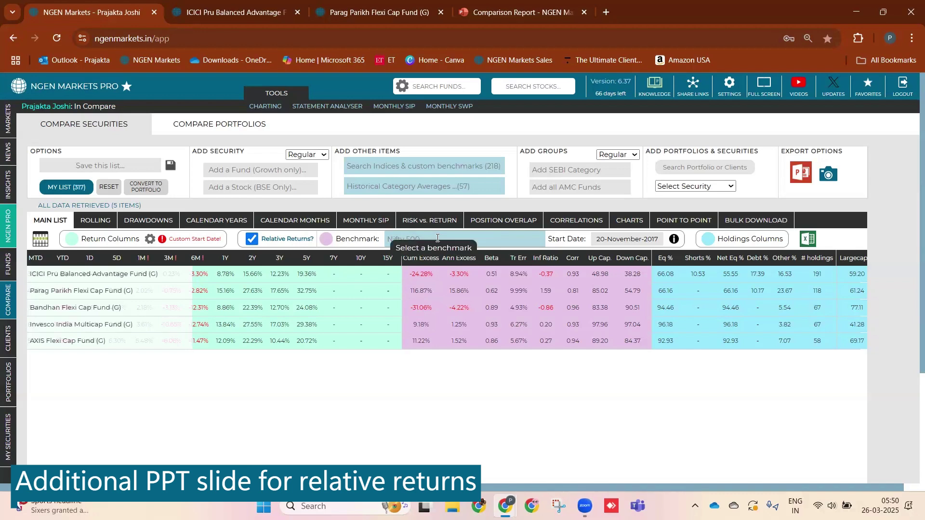
Examine the relative returns slide in the Comparison Report presentation and return to the securities comparison.
click(514, 12)
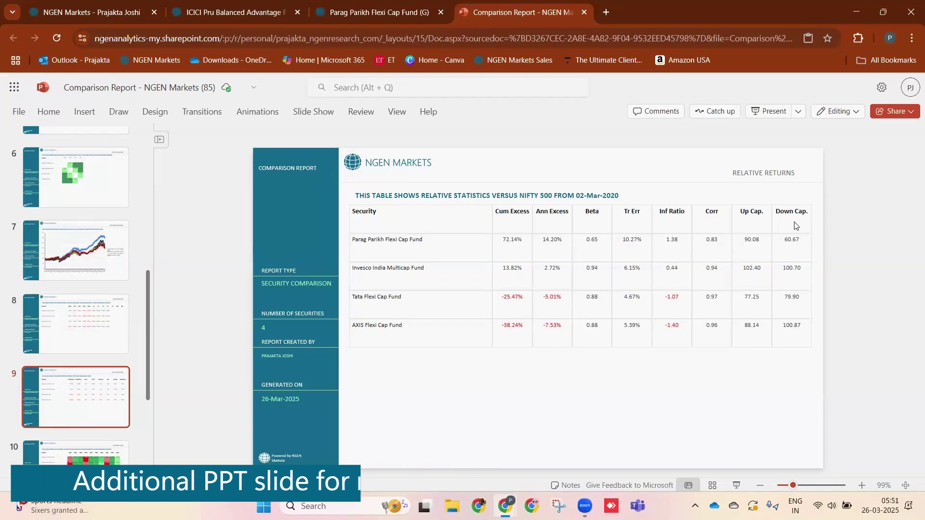
key(ctrl+1)
scroll(118, 340, up, 3)
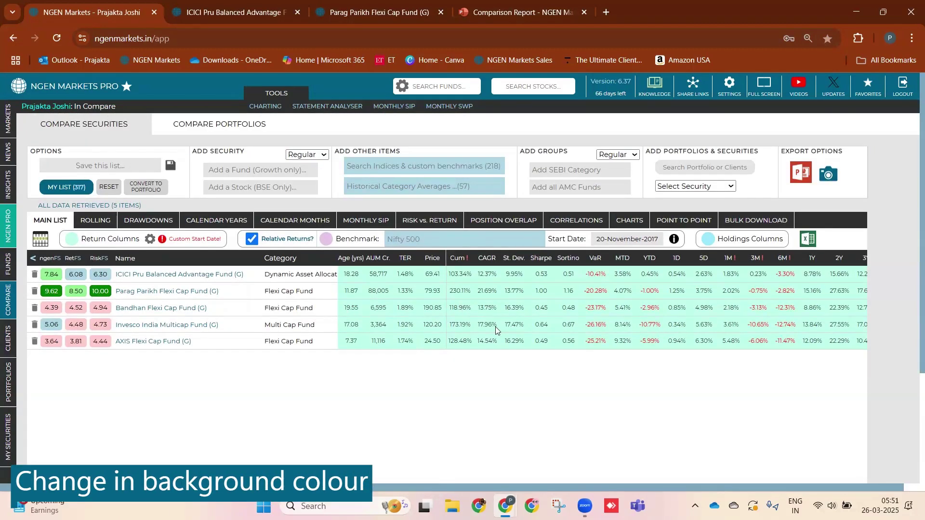
Look across the background-coloured column groups of the comparison's main list.
scroll(499, 393, down, 1)
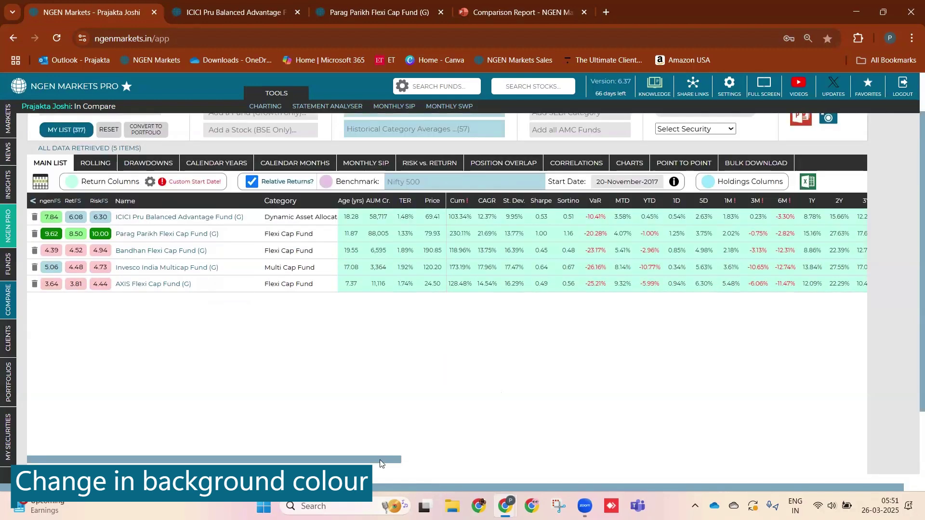
drag(382, 462, 362, 454)
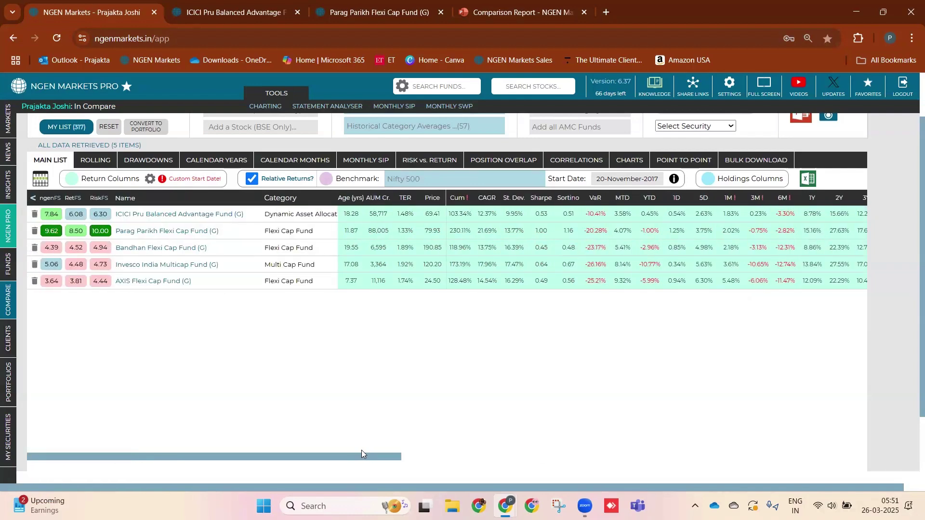
scroll(20, 344, up, 1)
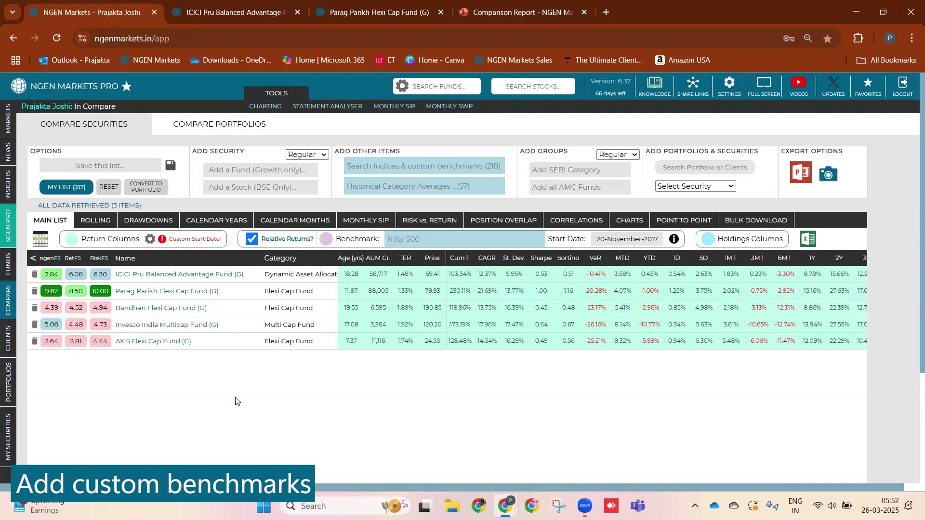
Open the custom indices manager from the Parag Parikh Flexi Cap Fund (G) page.
click(536, 300)
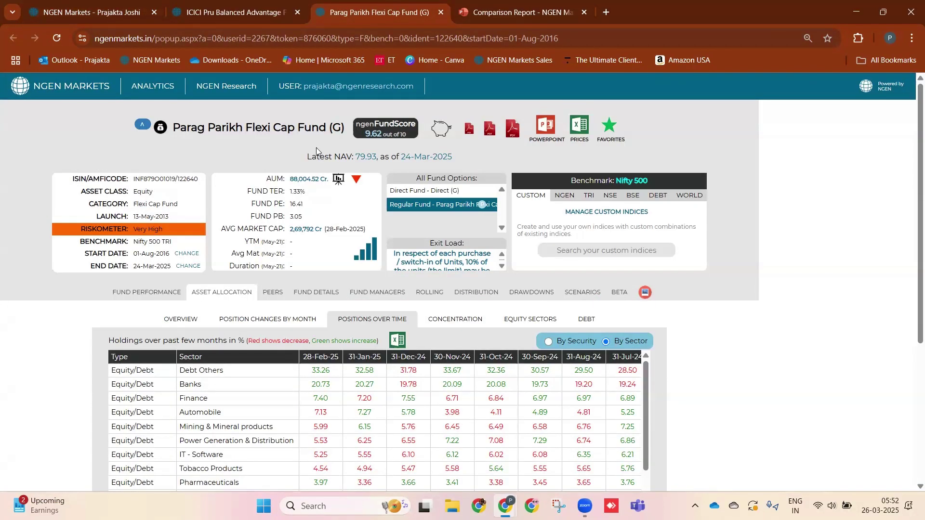
click(574, 213)
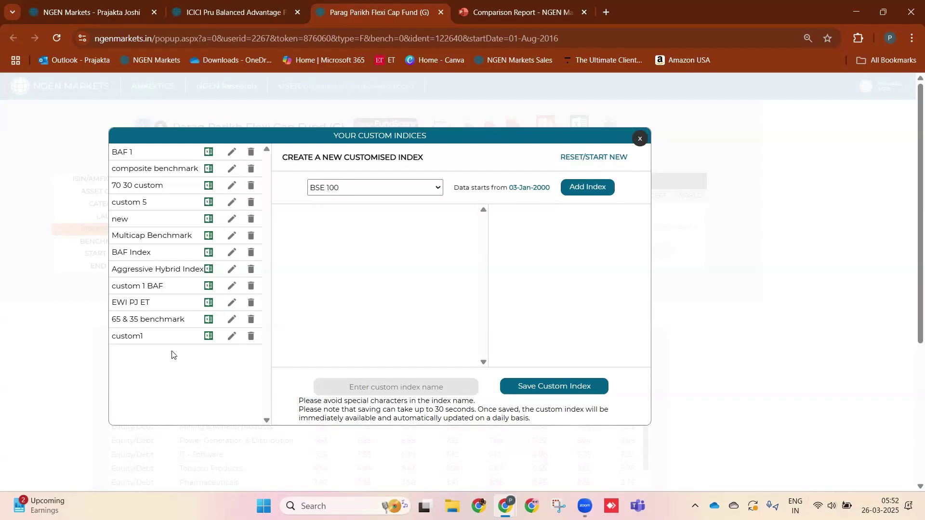
Return to the securities comparison and search its relative returns benchmarks for "baf".
click(105, 11)
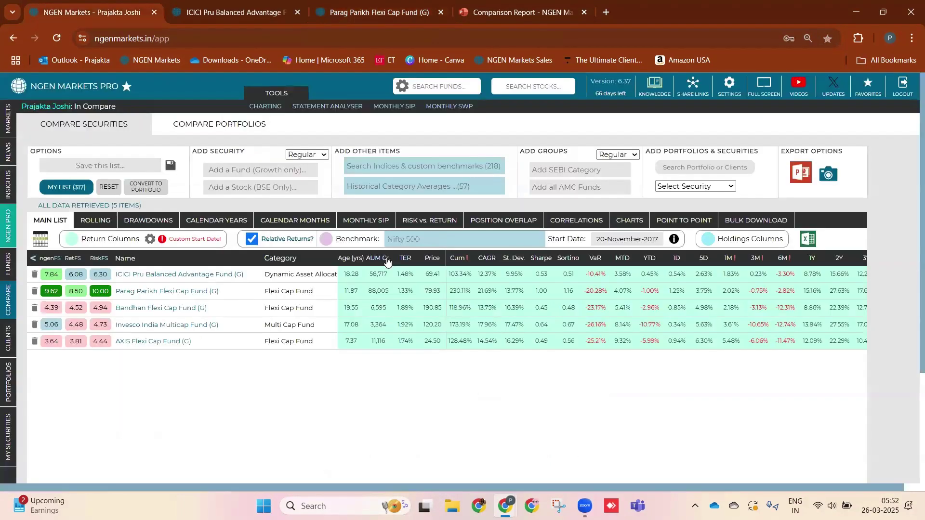
click(436, 240)
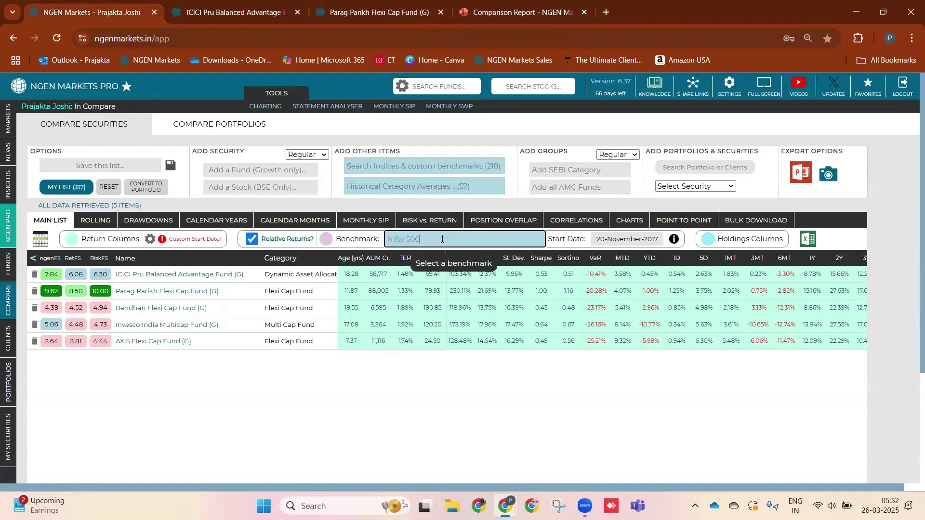
click(442, 239)
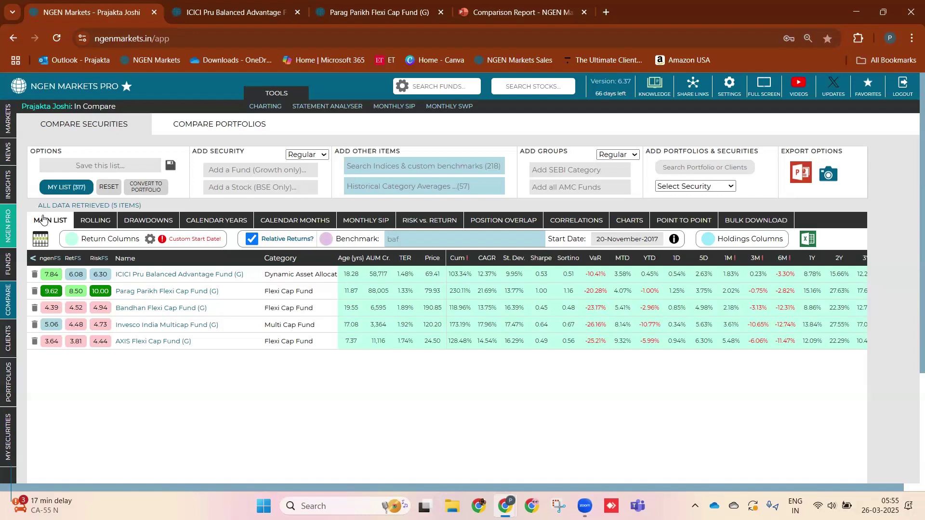
Filter the total overlap matrix of the compared funds to position overlaps greater than 40, and reset the filter.
click(480, 219)
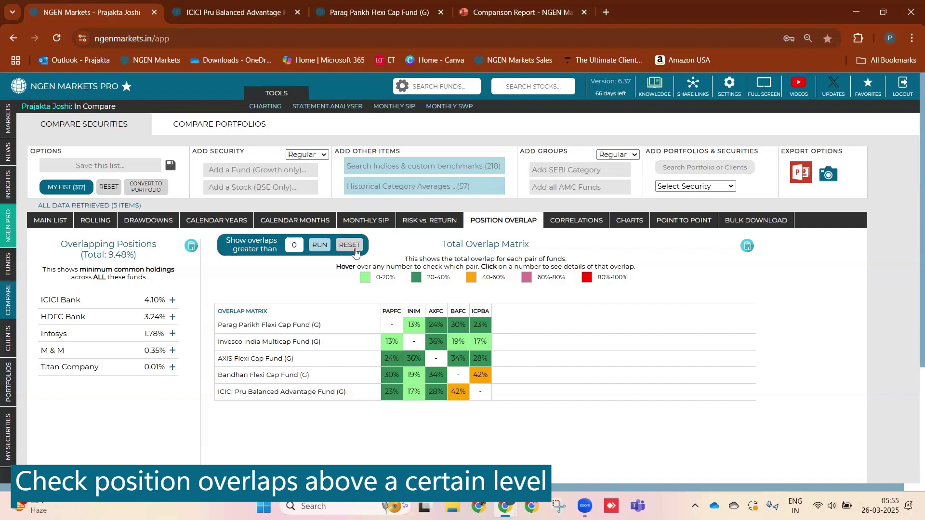
double_click(295, 244)
text(40)
click(300, 242)
key(BackSpace)
key(BackSpace)
text(40)
click(321, 249)
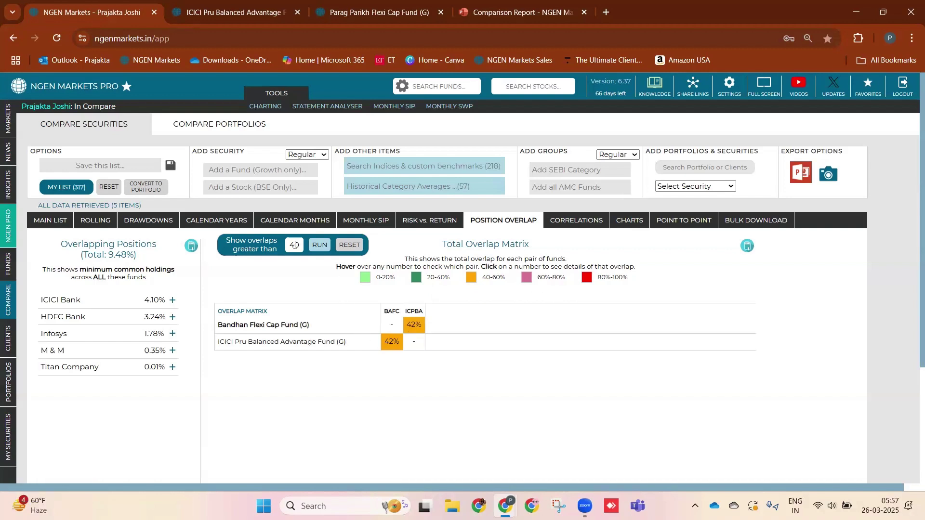
click(350, 246)
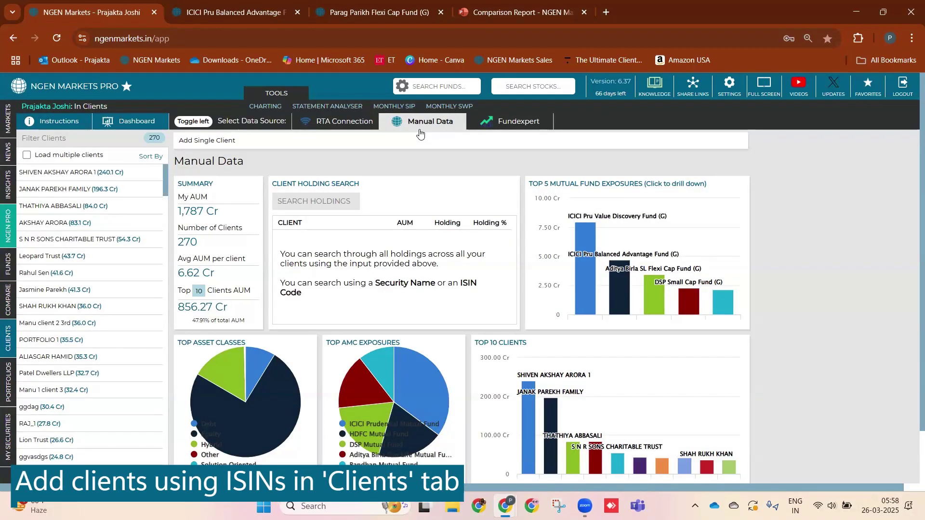
View the form for adding a single client using ISINs in the clients' manual data, and close it.
click(227, 142)
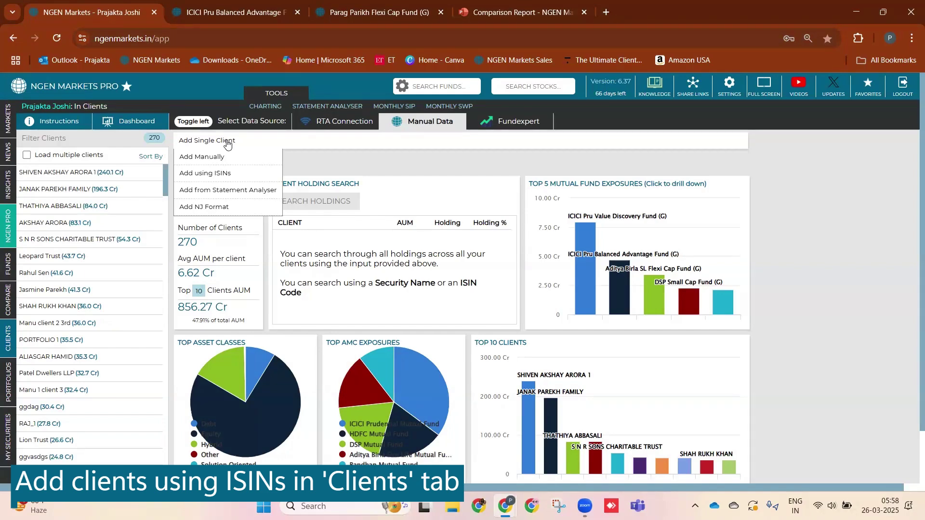
click(225, 173)
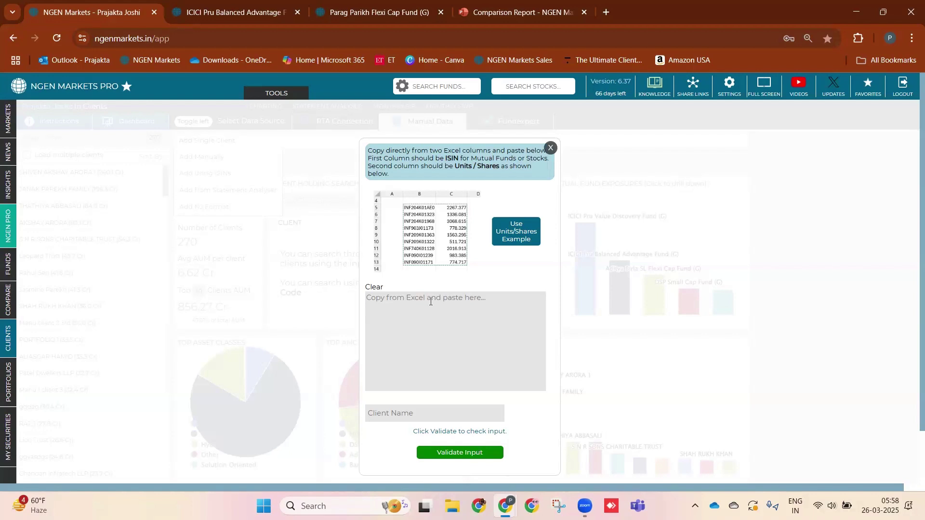
click(327, 158)
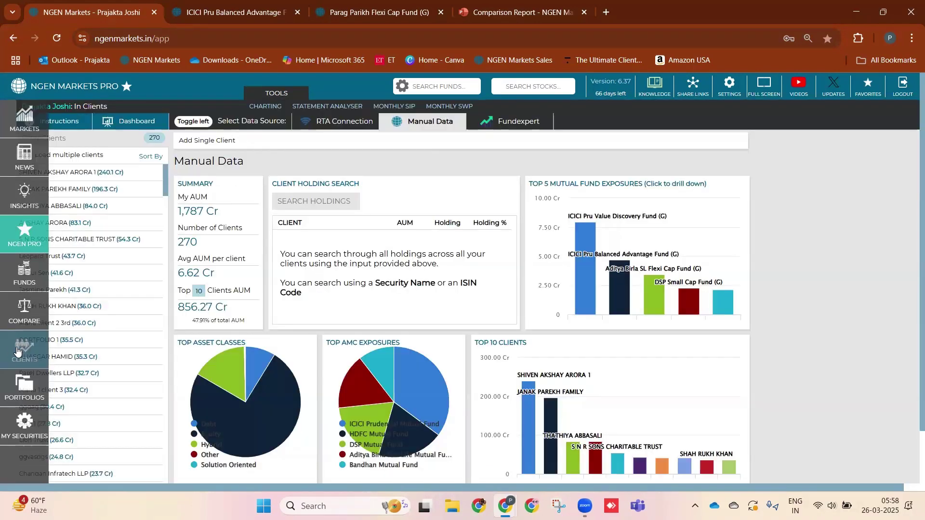
Open the upload form for adding a single client with the NJ format.
click(211, 145)
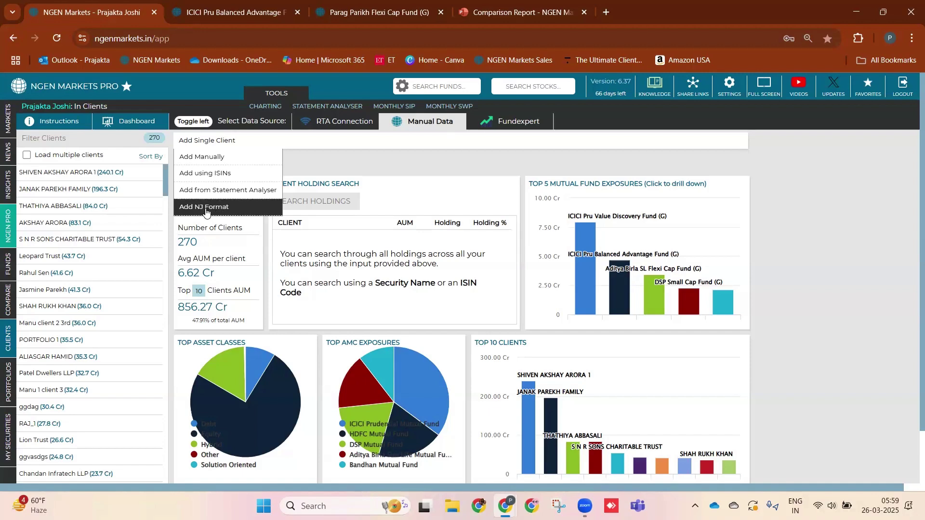
click(206, 210)
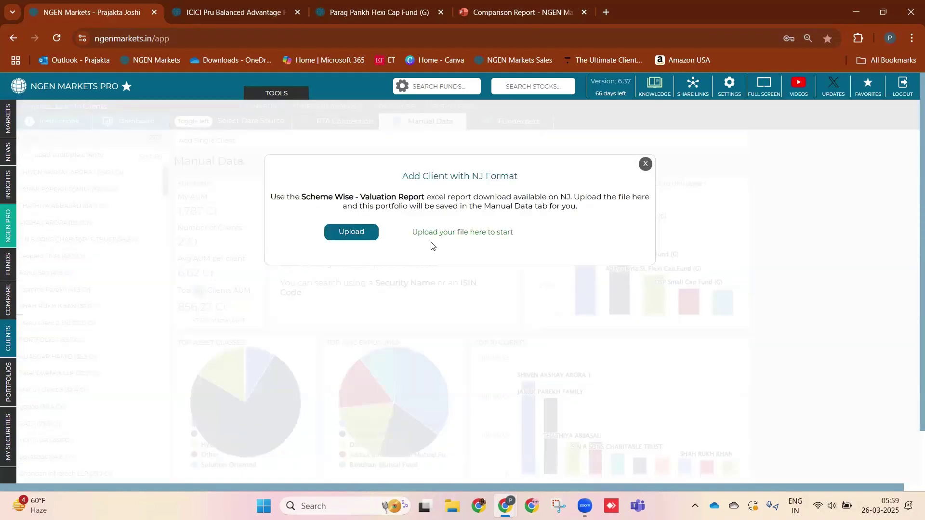
drag(311, 198, 304, 199)
Sort the ICICI Pru Balanced Advantage Fund's top ten drawdowns by loss, smallest first and back to largest first.
click(218, 14)
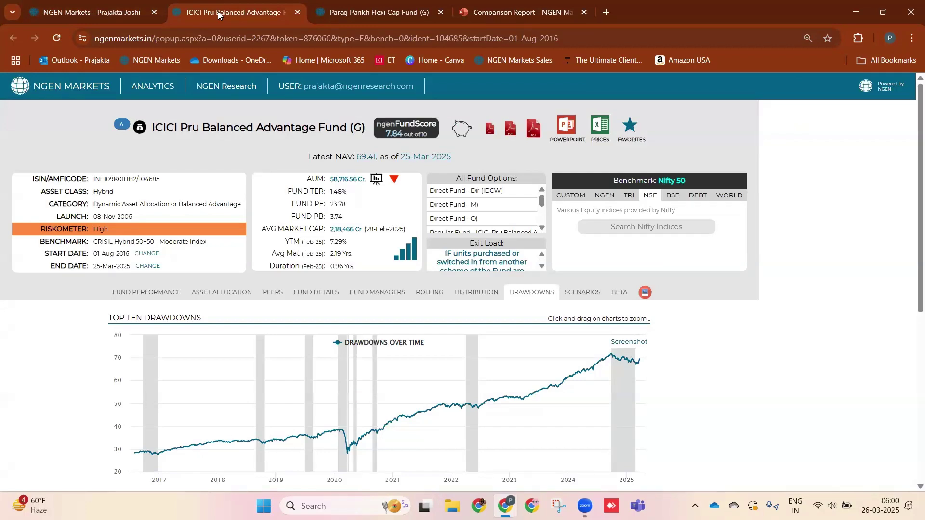
scroll(741, 363, down, 4)
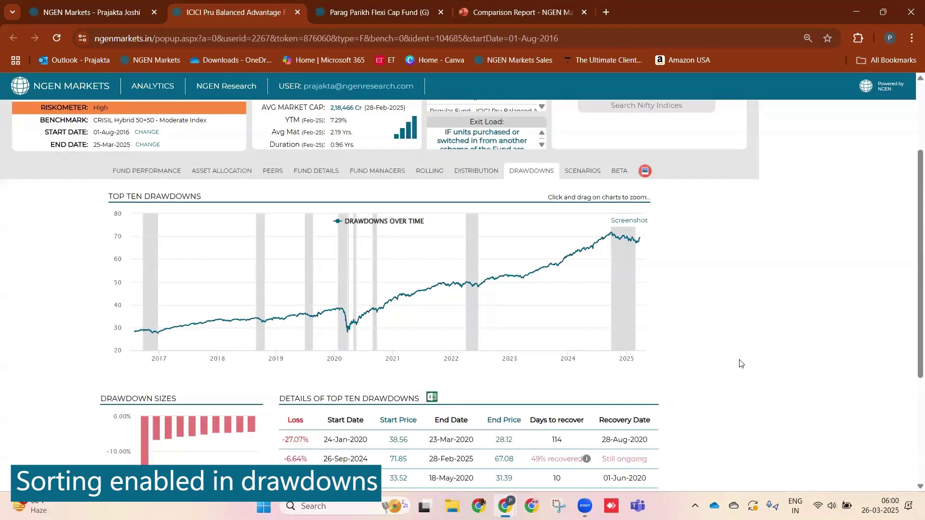
scroll(329, 301, down, 1)
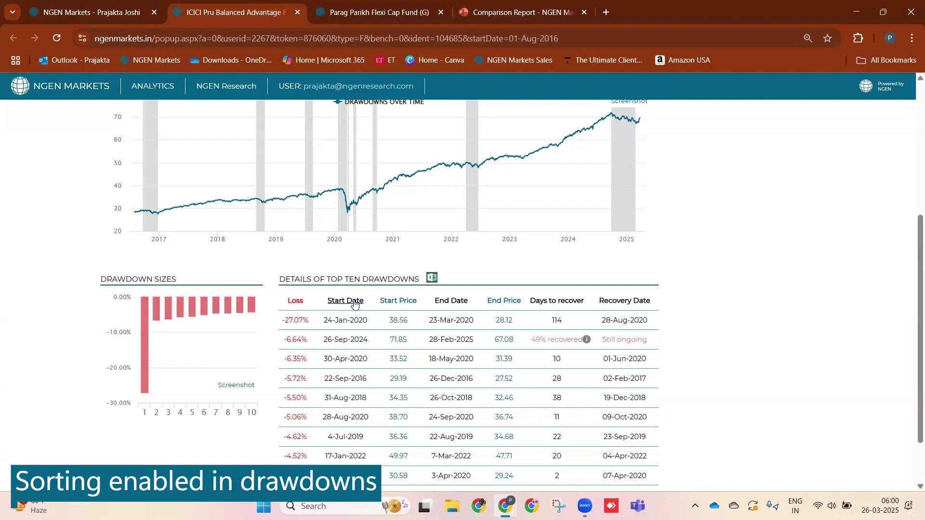
click(293, 304)
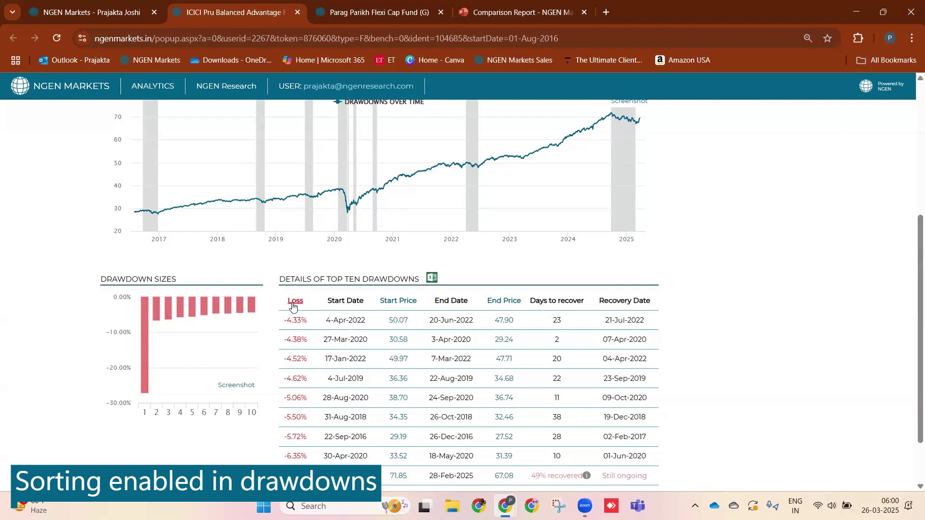
click(292, 306)
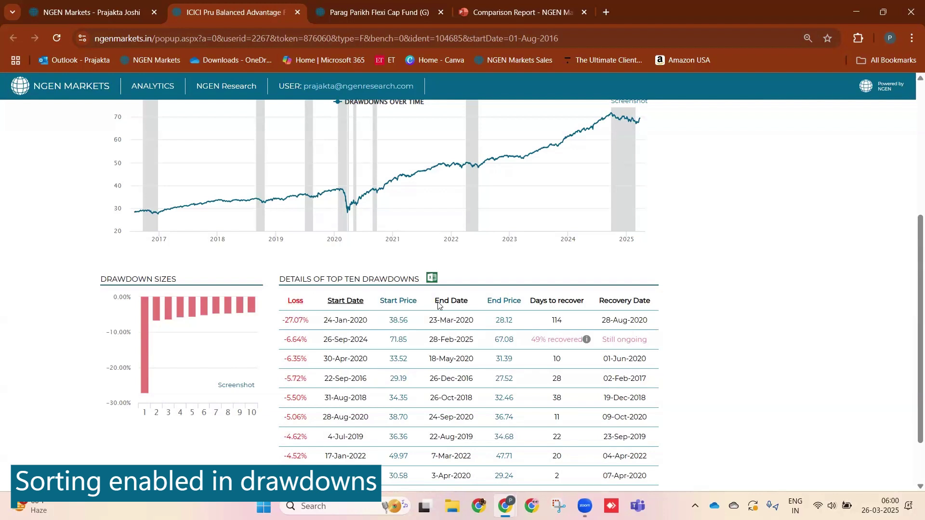
Sort the top ten drawdowns by start date and by end date, with the most recent first.
click(351, 302)
click(351, 302)
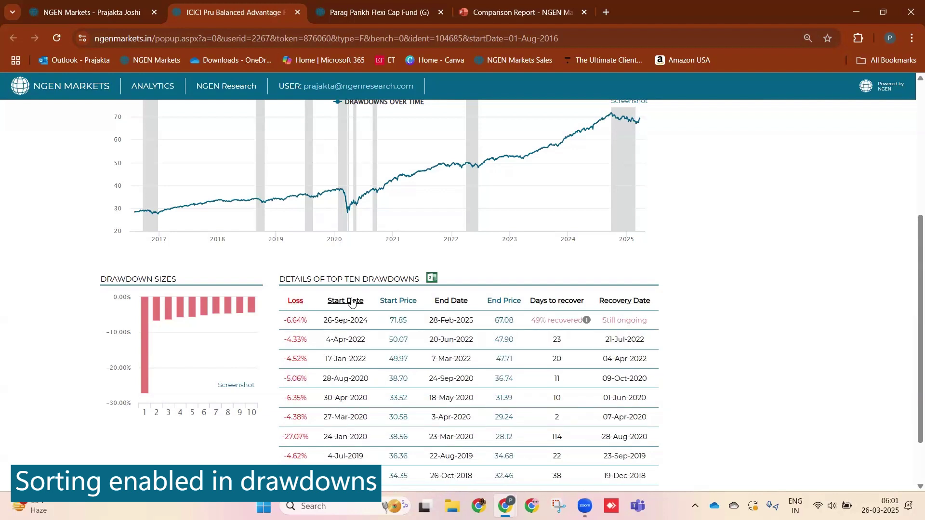
click(455, 302)
click(457, 303)
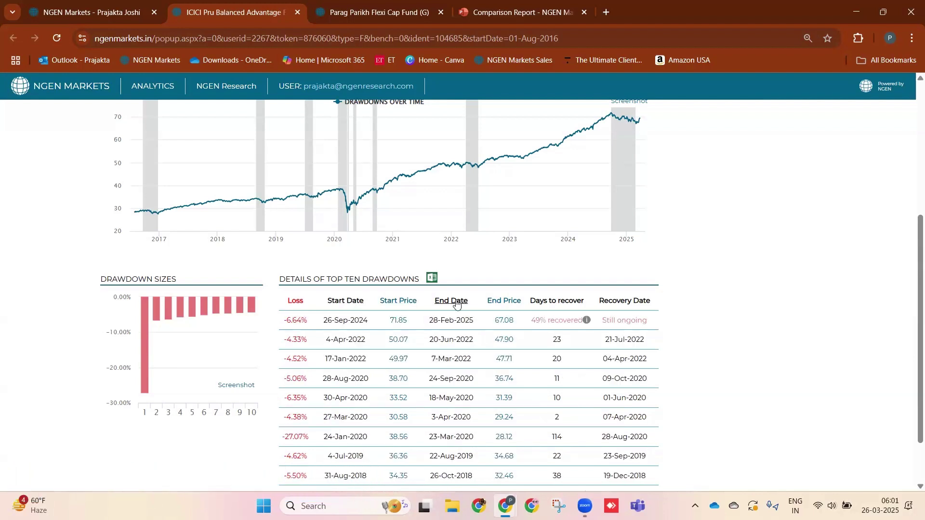
Sort the top ten drawdowns by days to recover, longest first, and by recovery date, most recent first.
click(568, 303)
click(569, 305)
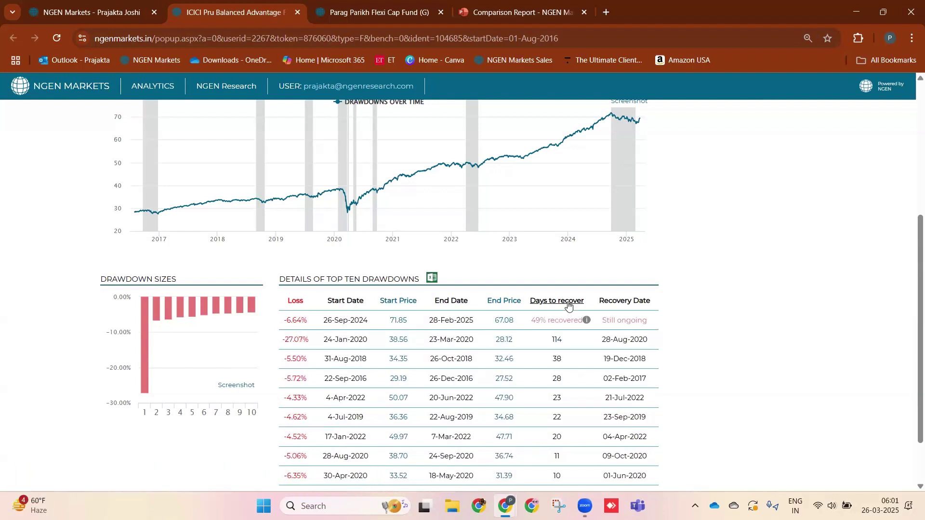
click(623, 302)
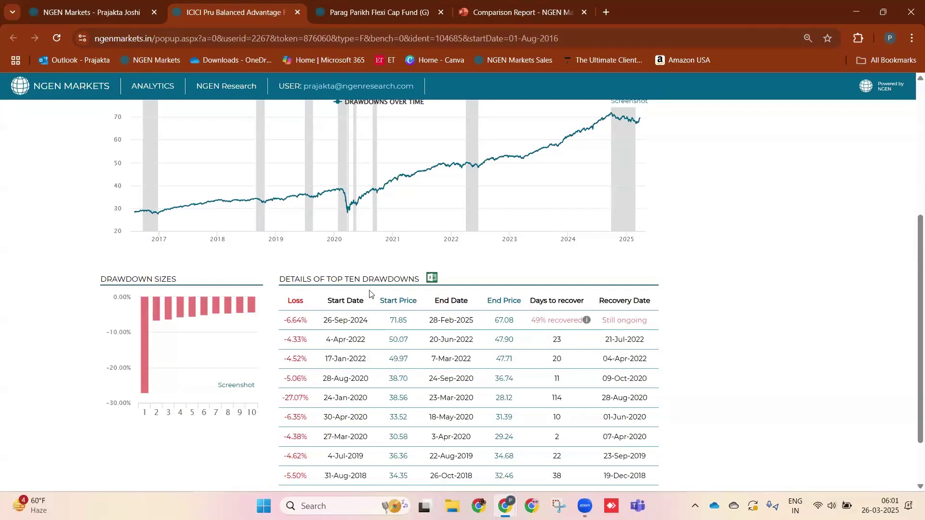
Apply equity shorts in the fund's asset allocation overview and list only the Equity Shorts holdings.
key(F5)
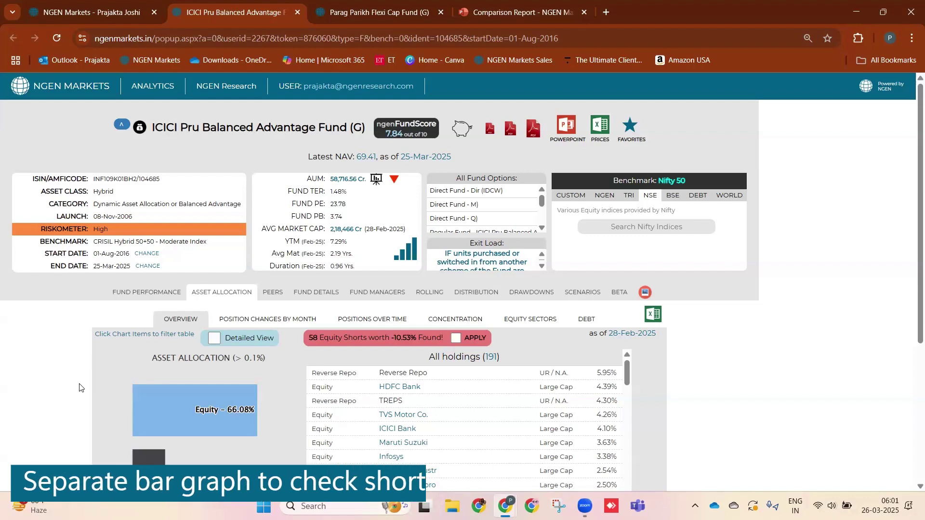
scroll(79, 389, down, 3)
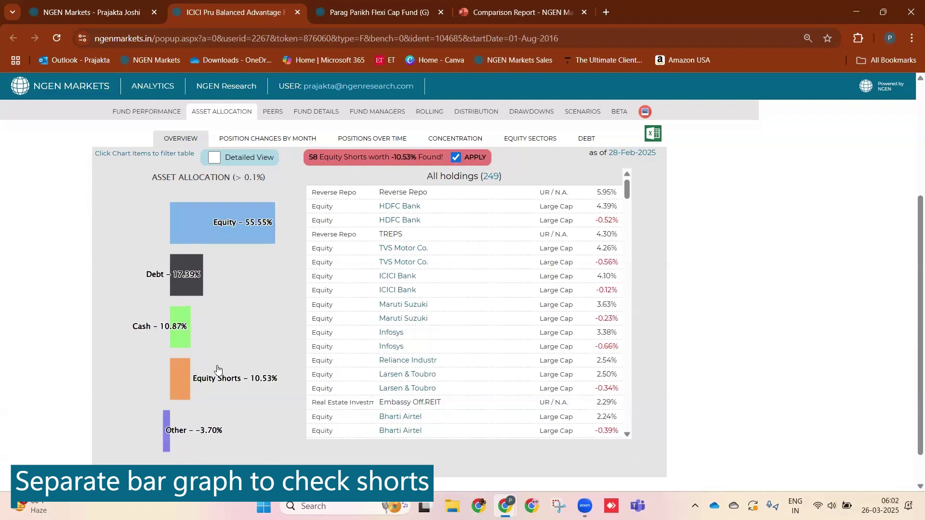
mouse_move(195, 383)
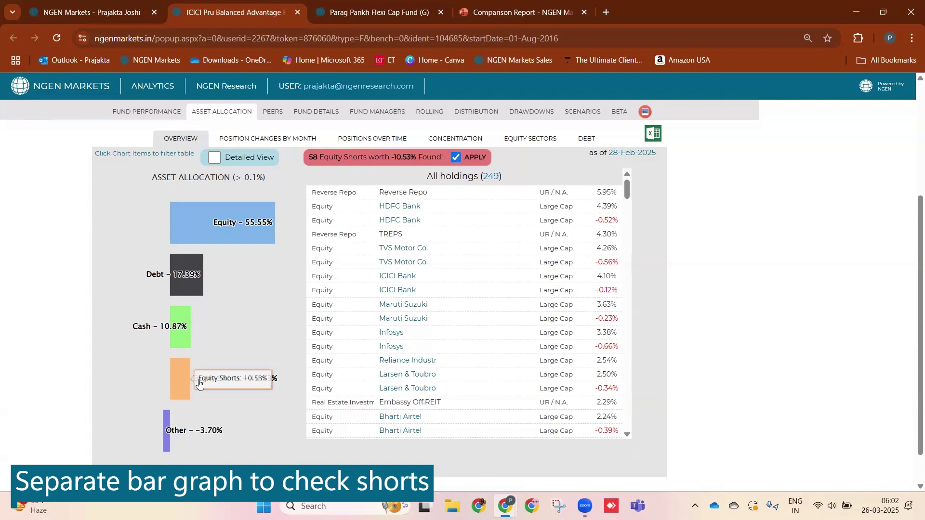
click(199, 382)
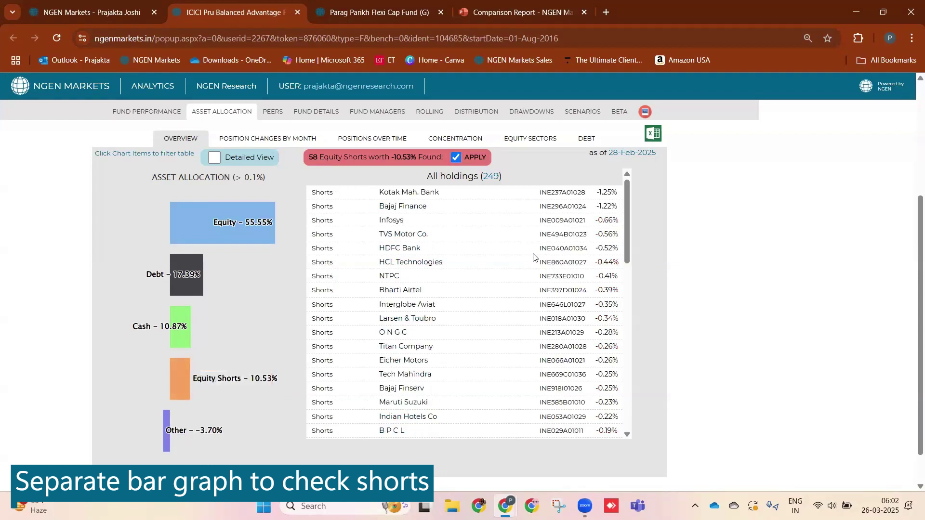
scroll(542, 359, down, 5)
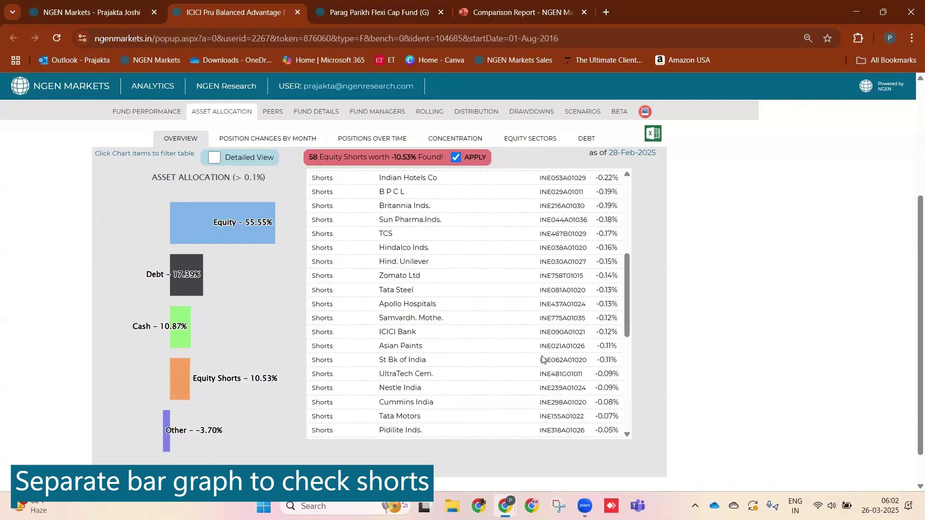
scroll(542, 359, up, 10)
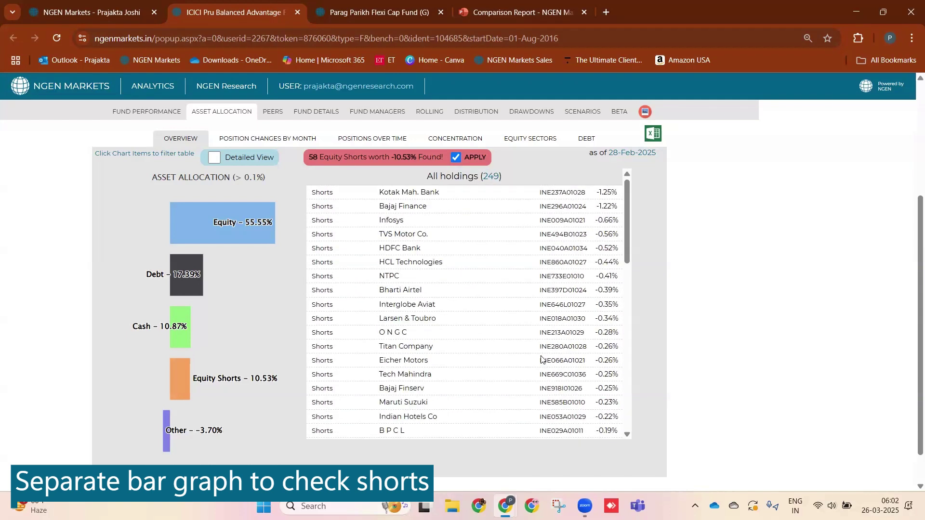
Filter the asset allocation holdings to the Equity category with shorts applied.
mouse_move(265, 223)
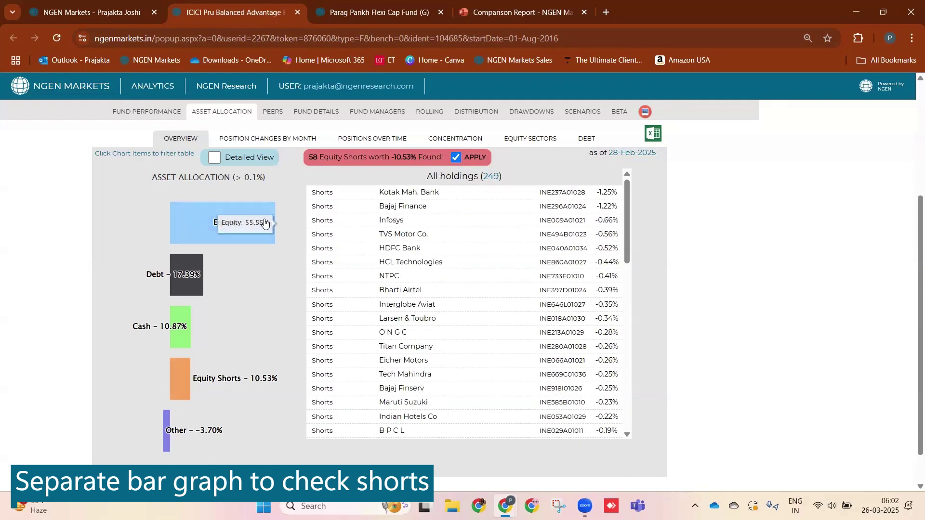
click(262, 214)
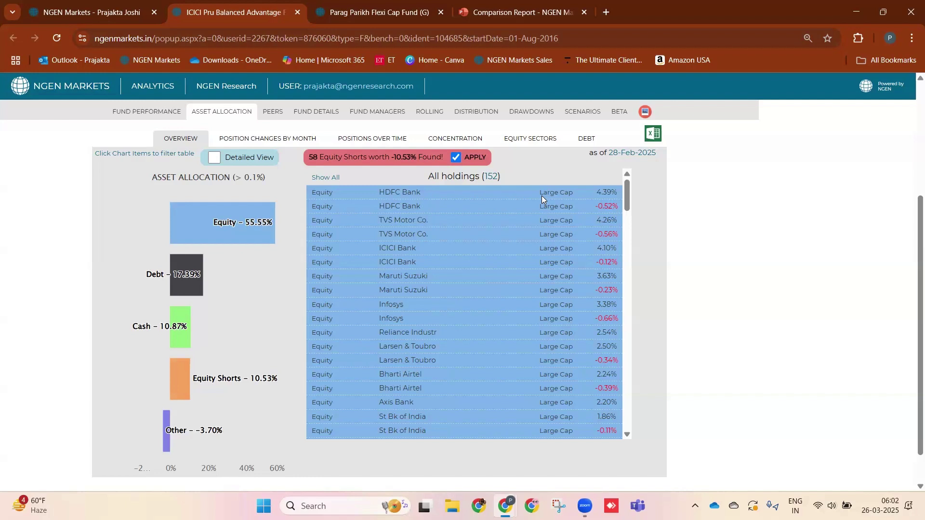
mouse_move(266, 222)
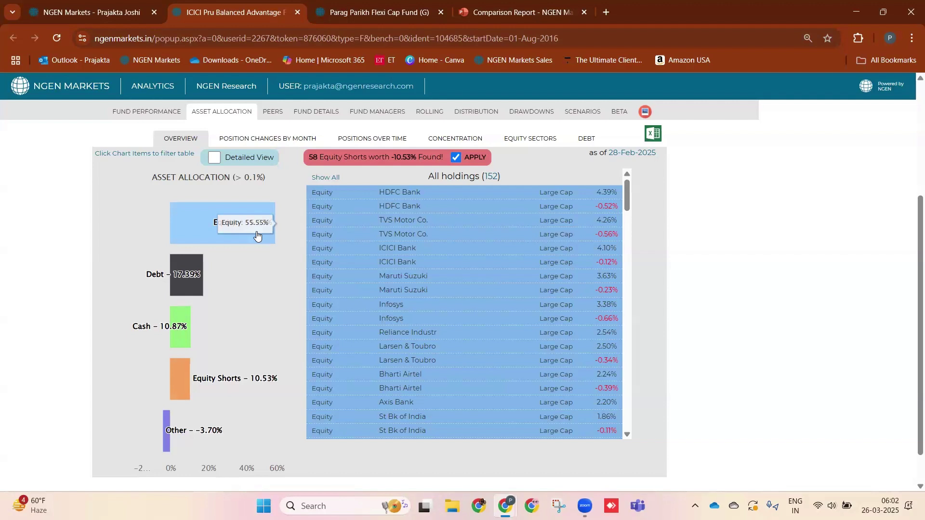
Show the fund's position changes by month and highlight the ISIN of the 0.20% TBILL-91D under Positions Added.
scroll(271, 321, up, 3)
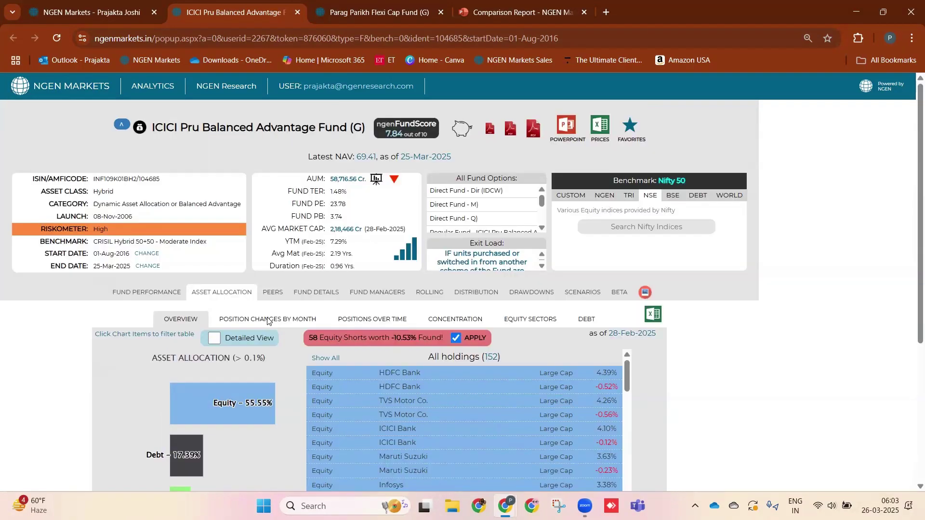
click(268, 321)
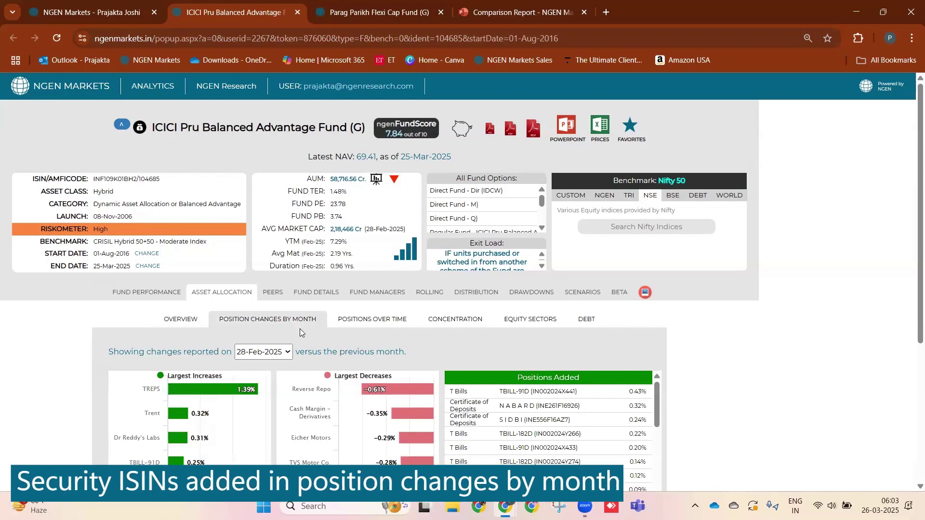
scroll(300, 328, down, 3)
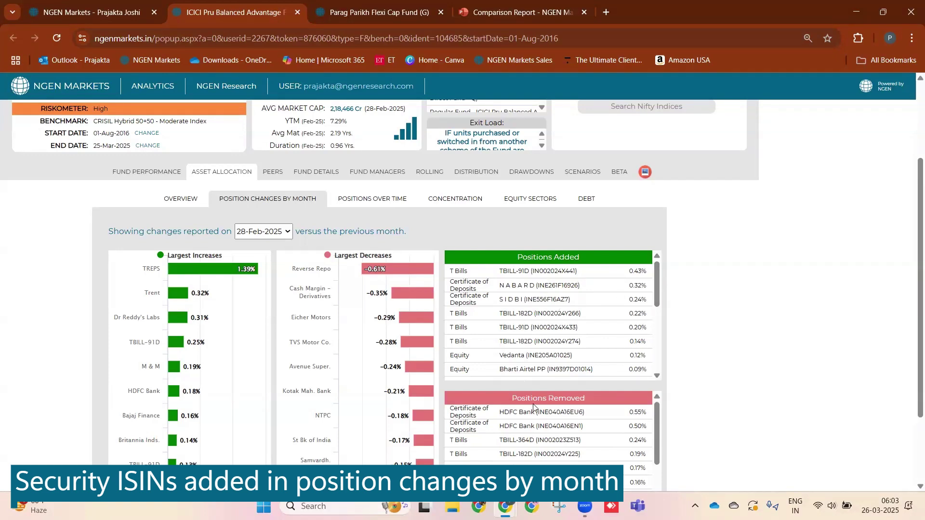
drag(531, 327, 578, 328)
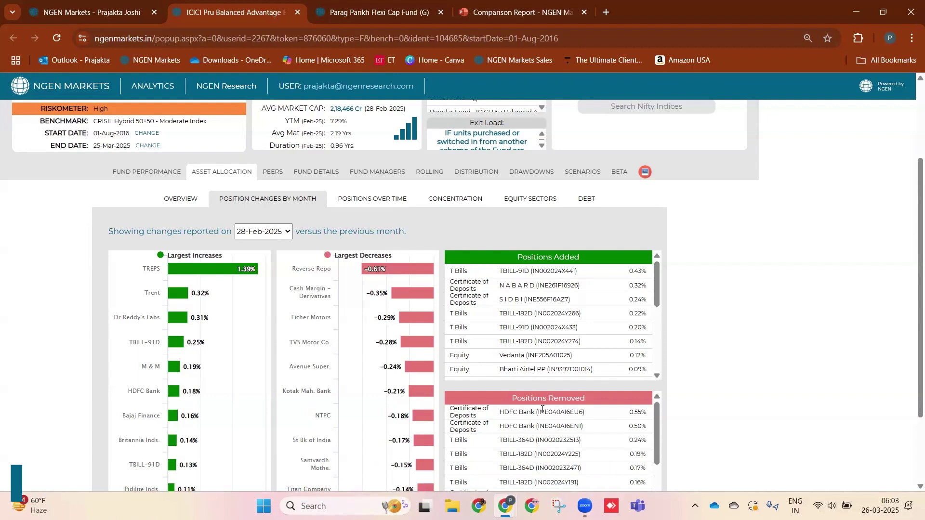
Show the fund's positions over time, grouped by sector.
scroll(431, 253, up, 2)
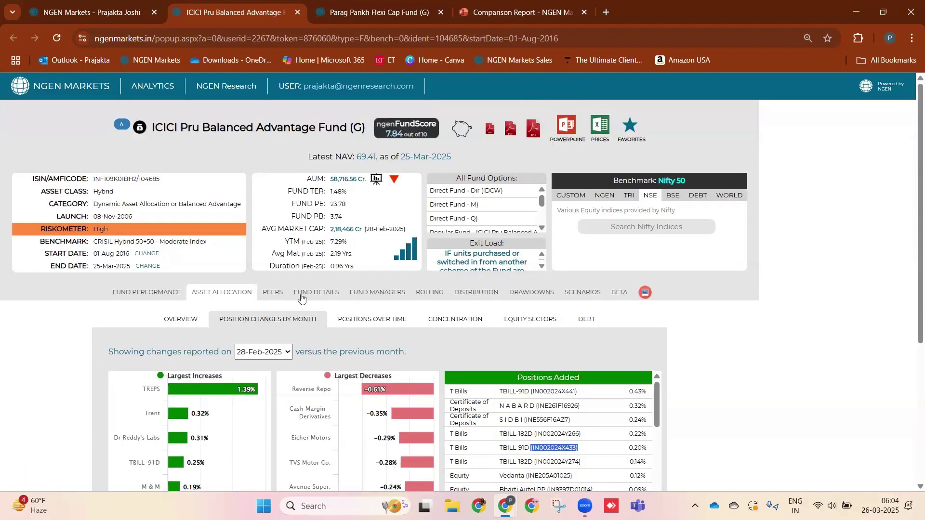
click(361, 320)
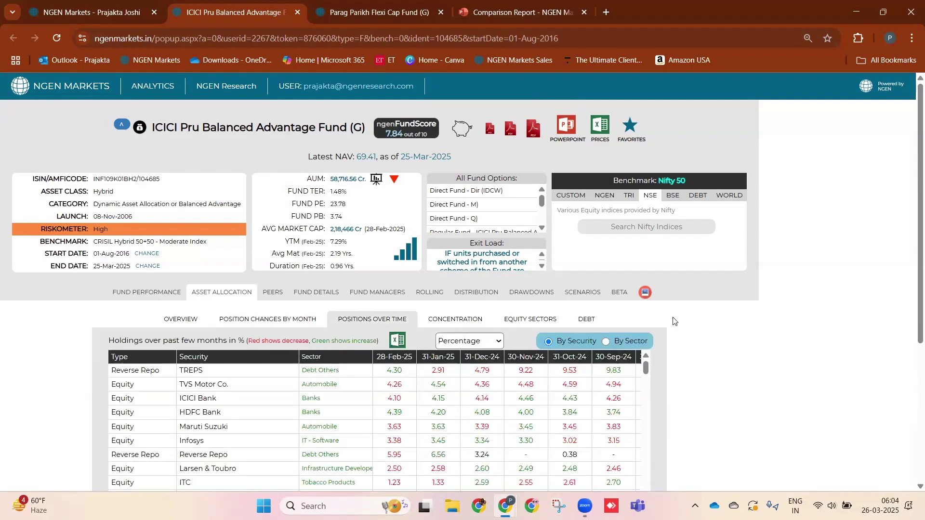
scroll(675, 323, down, 1)
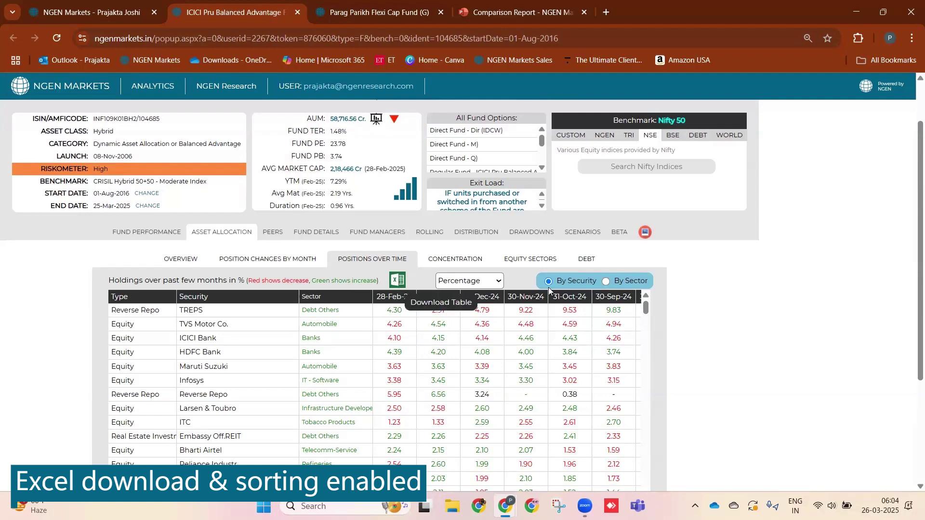
click(606, 283)
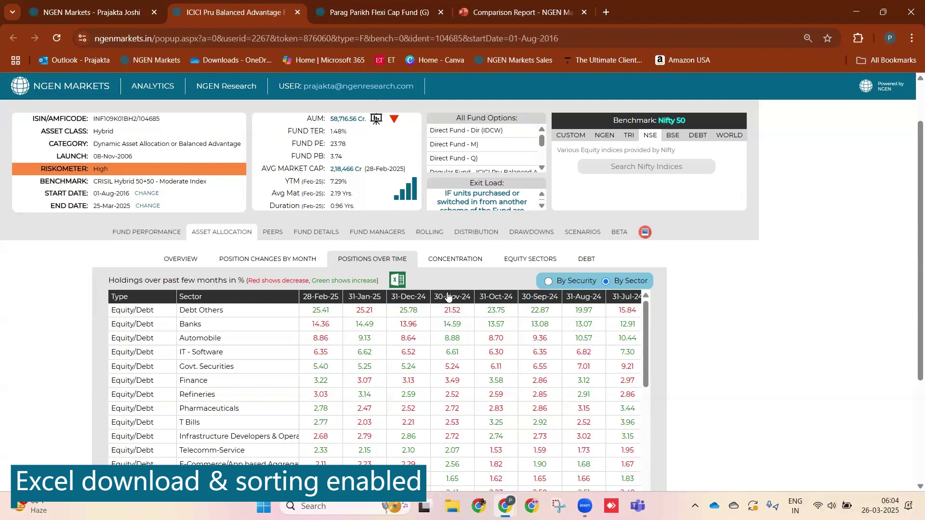
List the positions over time by security again and sort them by 31-Oct-24 holdings, largest first.
click(548, 281)
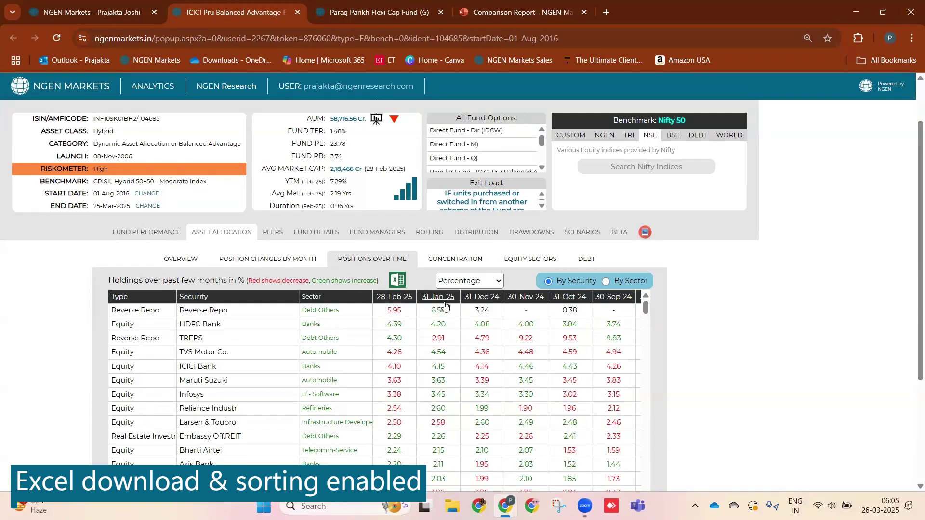
click(569, 297)
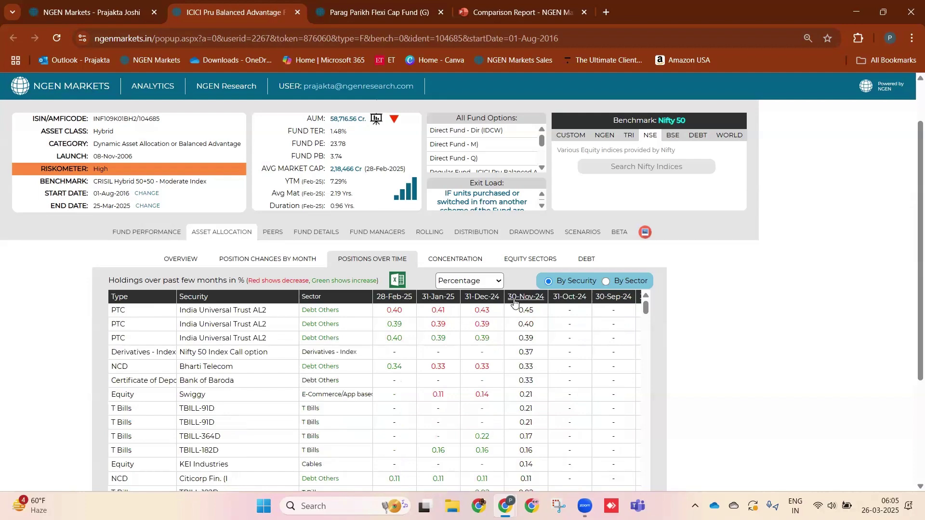
click(563, 298)
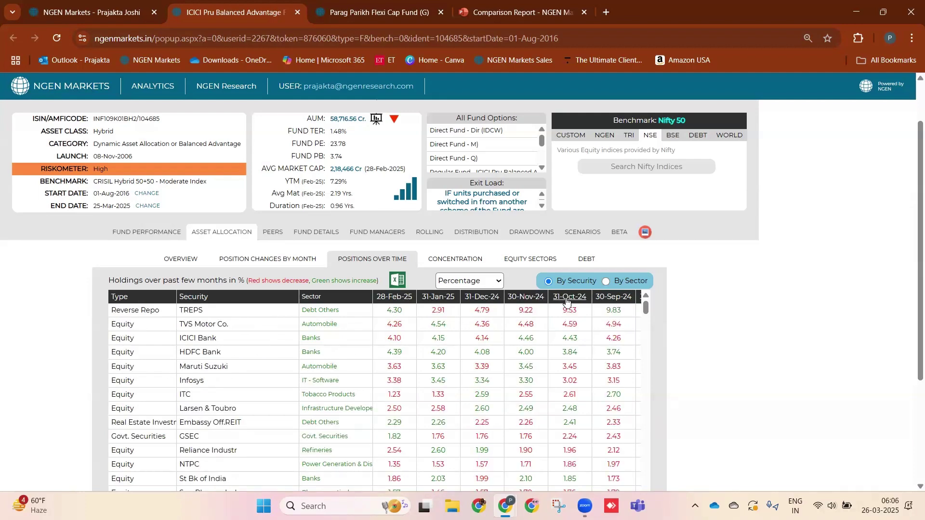